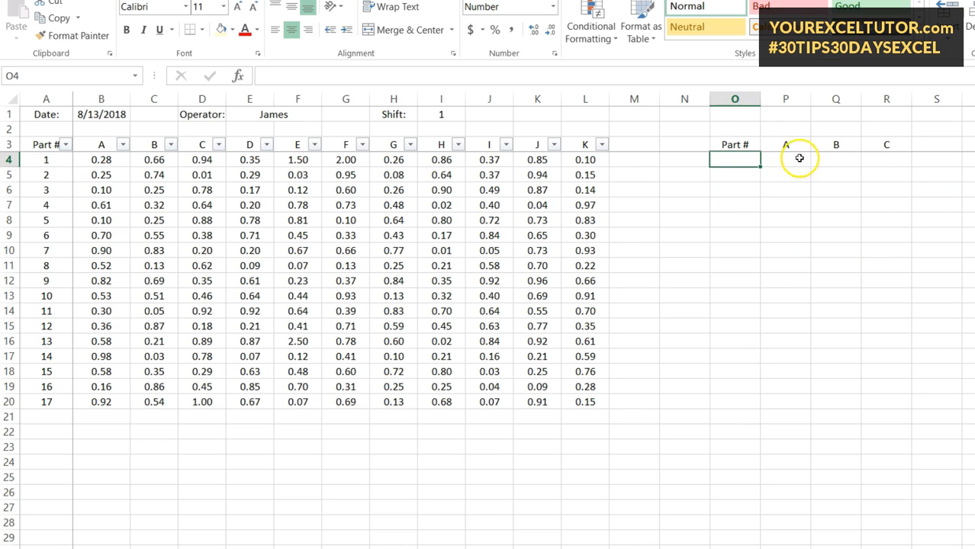
# Change the lookup table's column headers in Q3 and R3 to F and K
pyautogui.click(846, 144)
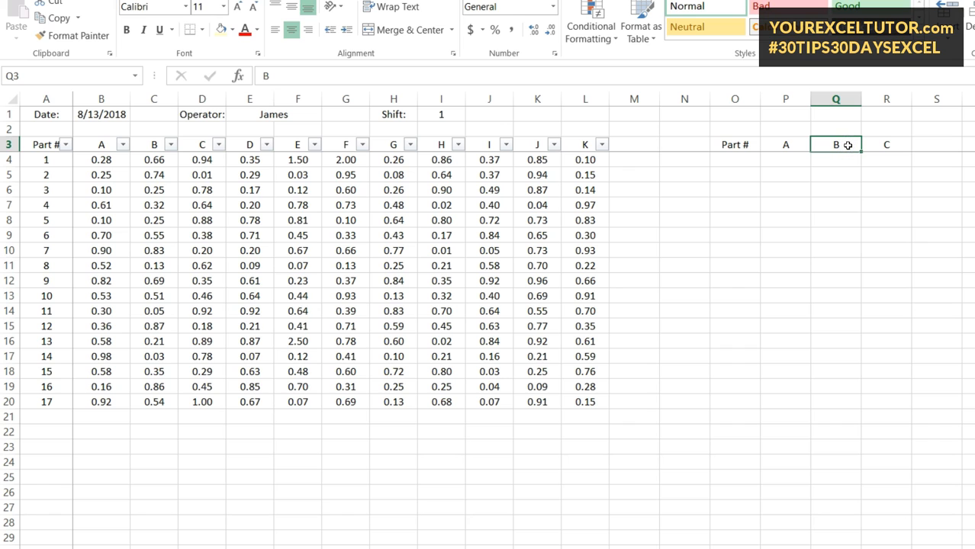
pyautogui.write('F')
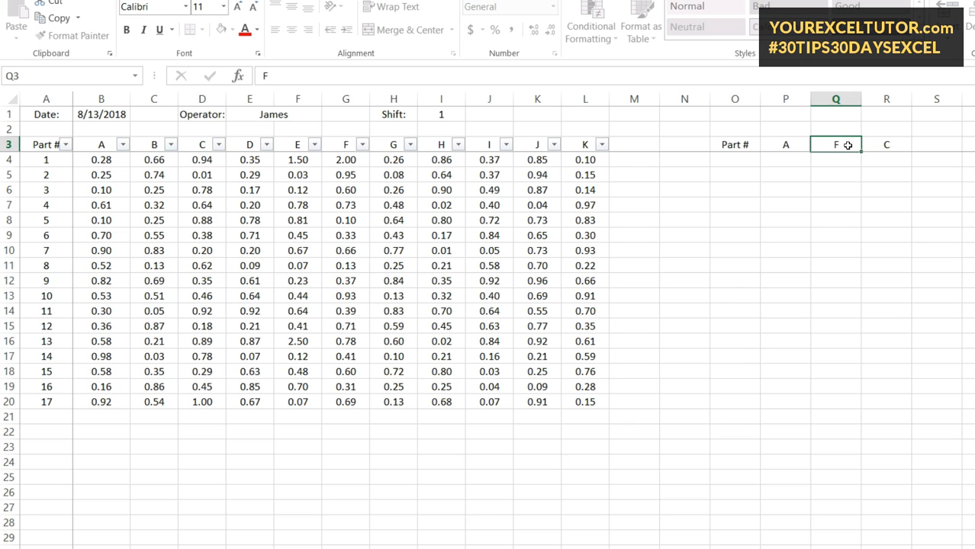
pyautogui.press('Right')
pyautogui.write('K')
pyautogui.press('Return')
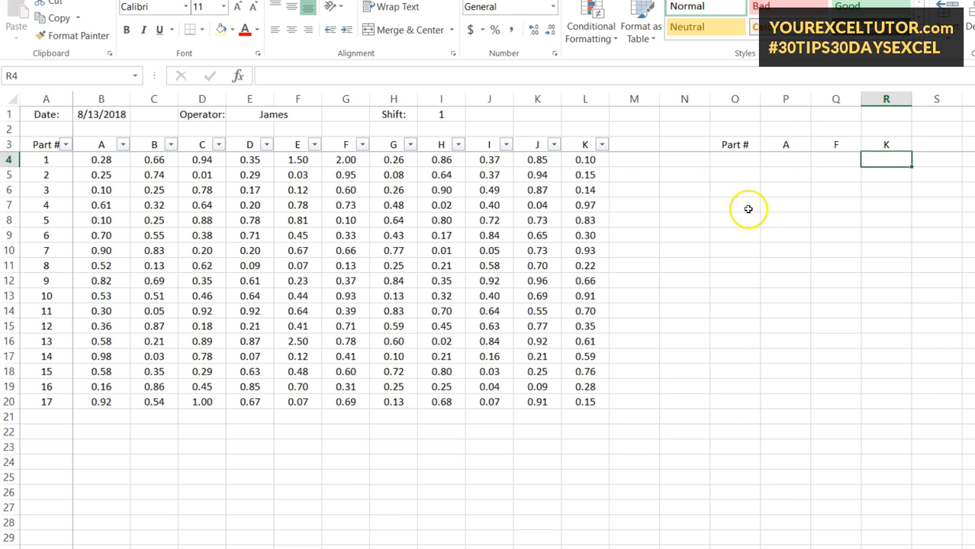
# Enter part number 7 in O4 as the value to look up
pyautogui.click(744, 158)
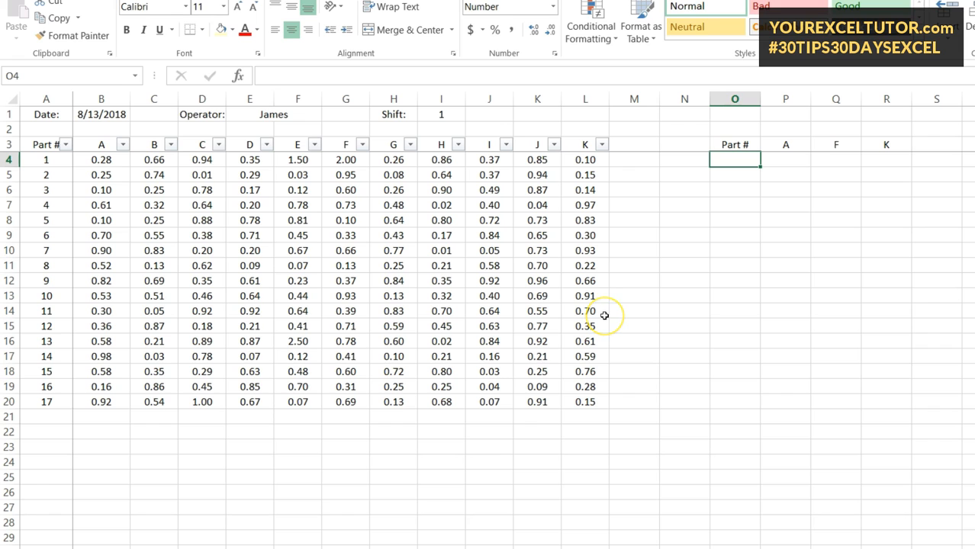
pyautogui.write('7')
pyautogui.press('Return')
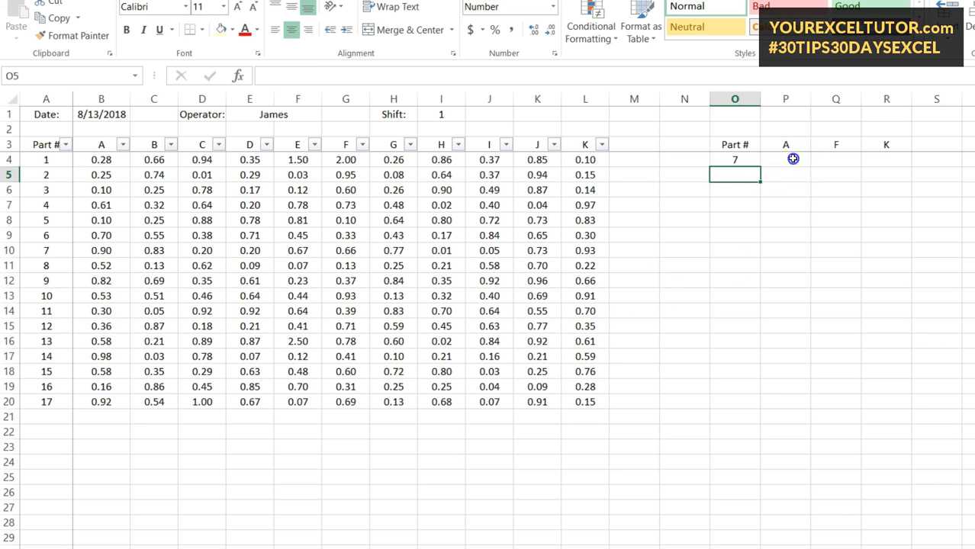
# Start a VLOOKUP in P4 with its function arguments and set the lookup value to O4
pyautogui.click(793, 159)
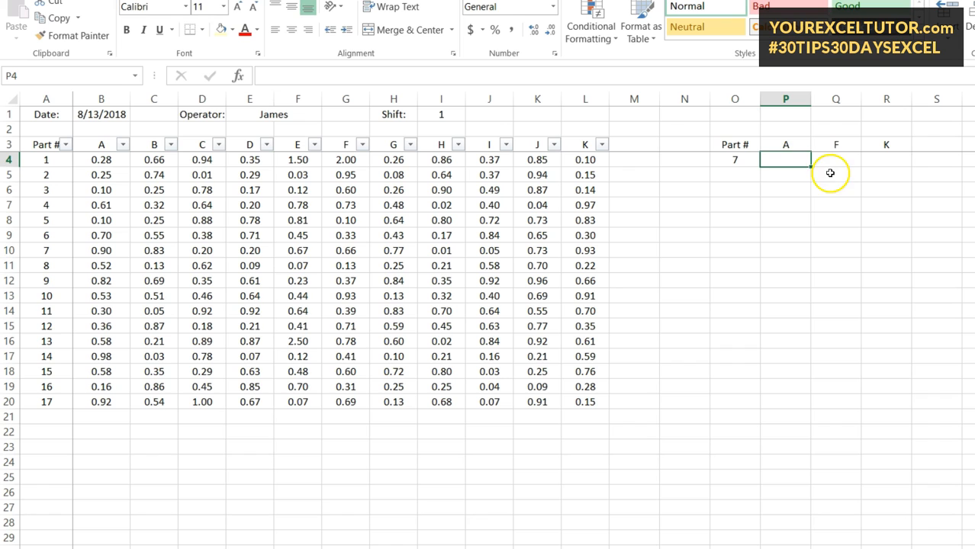
pyautogui.write('=')
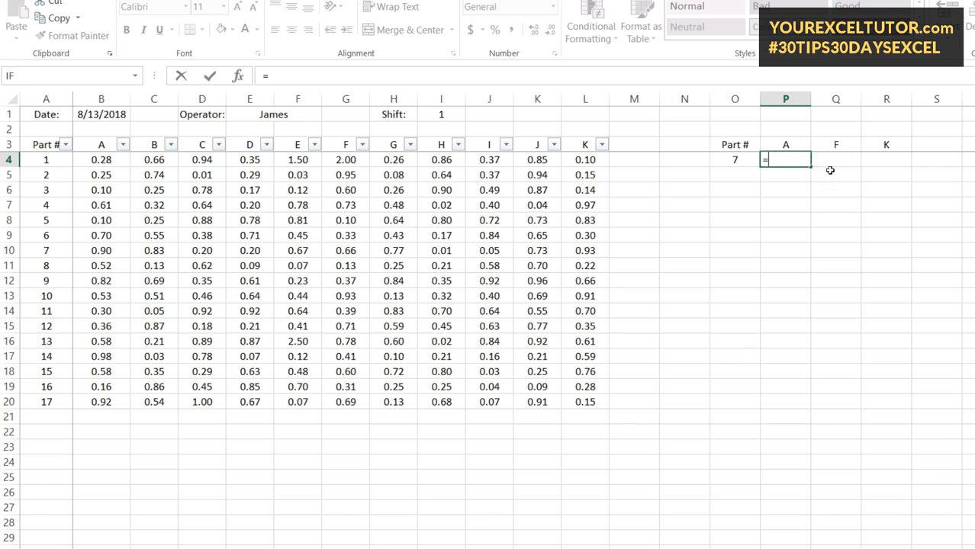
pyautogui.write('VLOOKUP(')
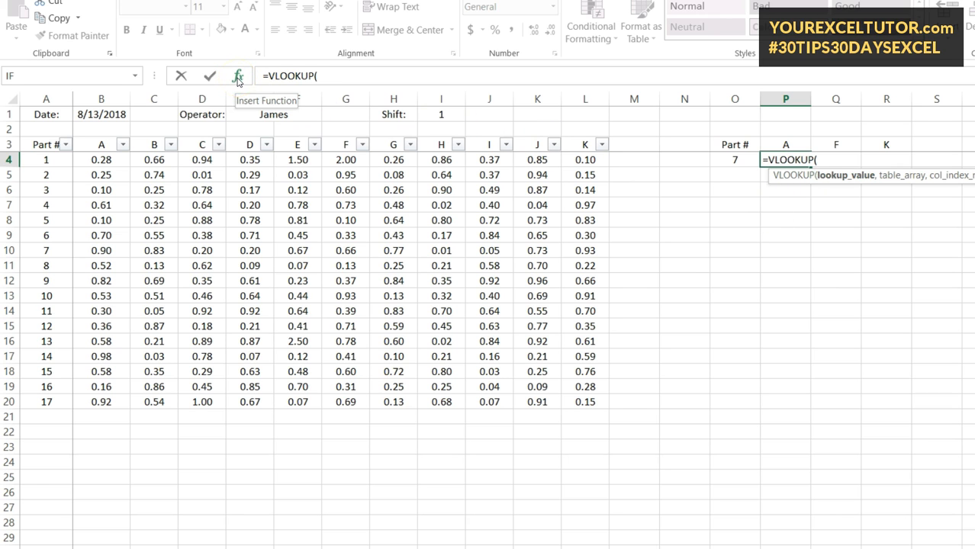
pyautogui.click(237, 80)
pyautogui.moveTo(515, 222); pyautogui.dragTo(600, 271)
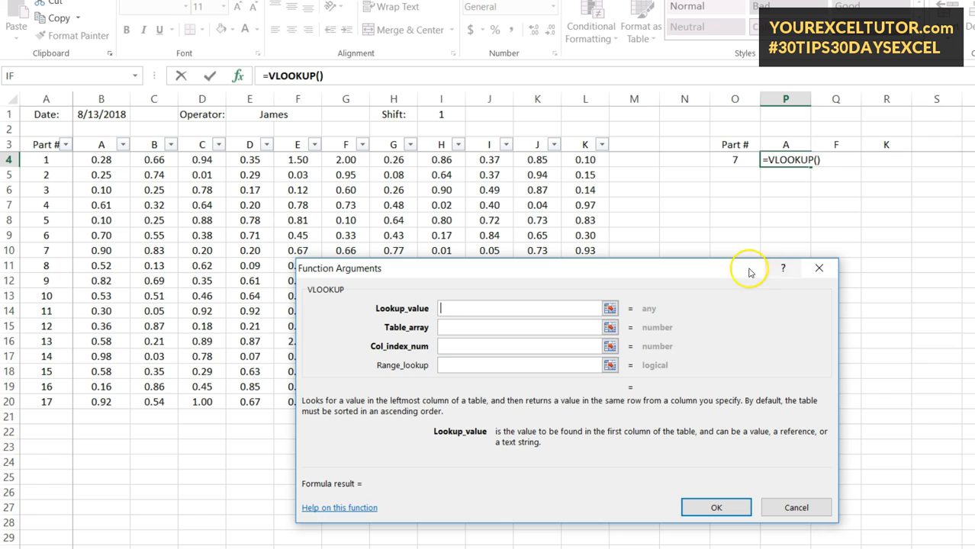
pyautogui.click(739, 161)
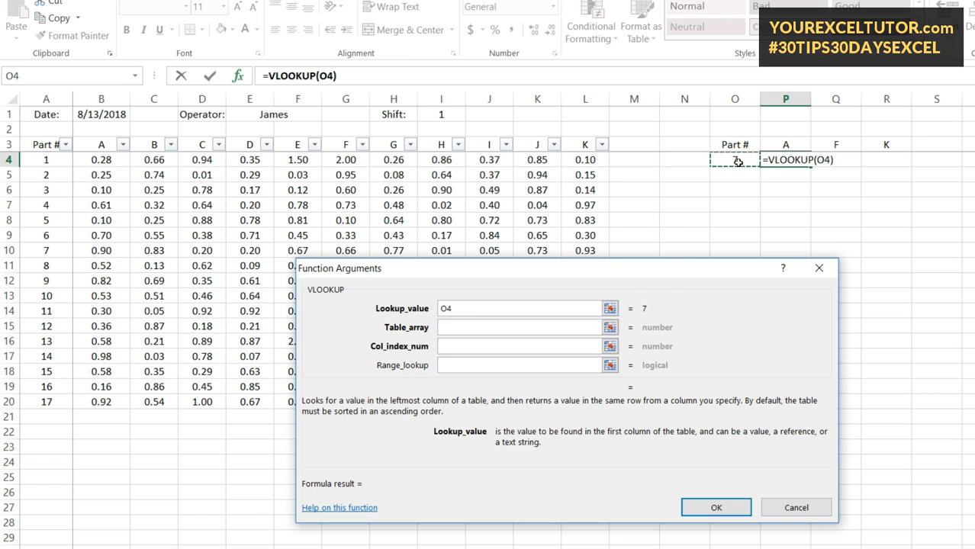
# Set the VLOOKUP table array to the readings range A4:L20
pyautogui.click(474, 327)
pyautogui.moveTo(594, 278); pyautogui.dragTo(573, 451)
pyautogui.moveTo(46, 160); pyautogui.dragTo(584, 401)
pyautogui.moveTo(685, 445); pyautogui.dragTo(712, 244)
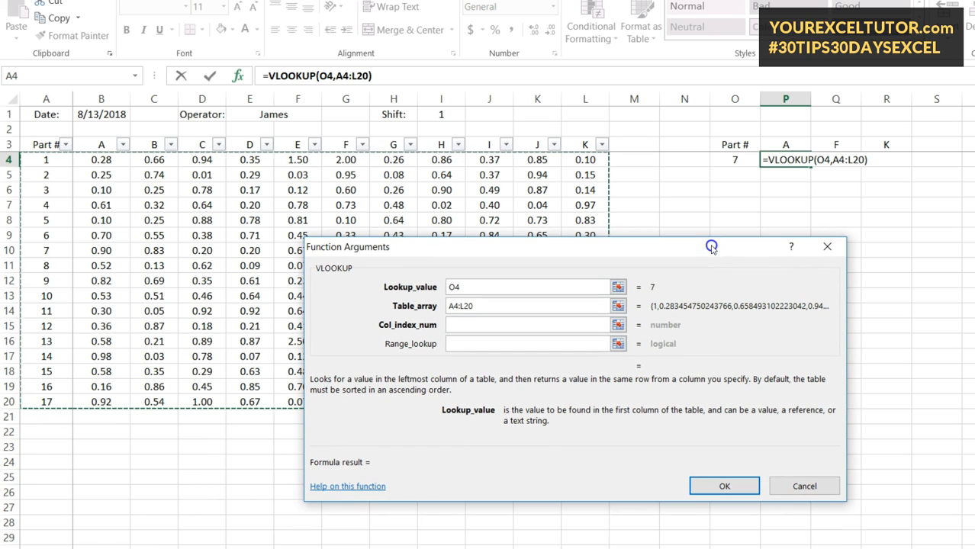
# Set the column index number to 2 and the range lookup to false, and complete the P4 formula
pyautogui.click(474, 325)
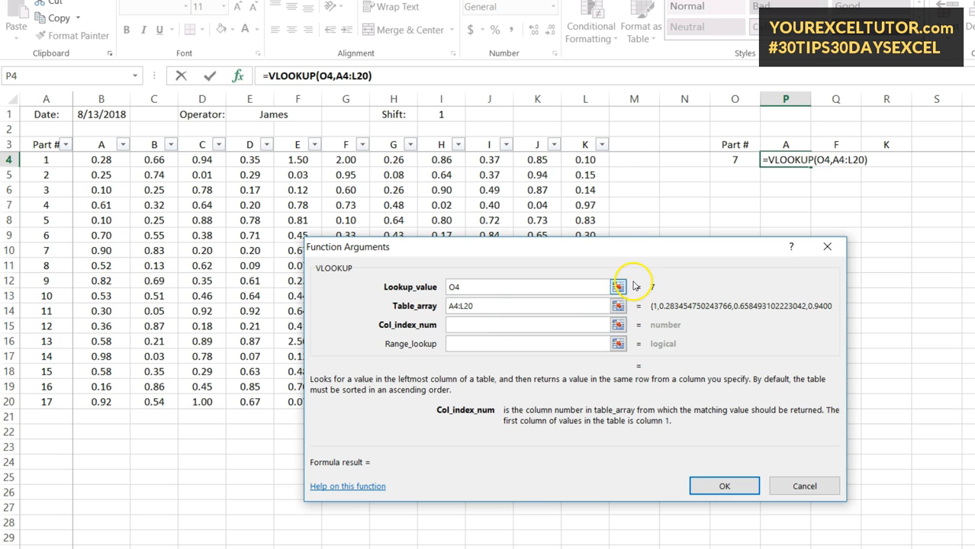
pyautogui.moveTo(639, 255); pyautogui.dragTo(612, 293)
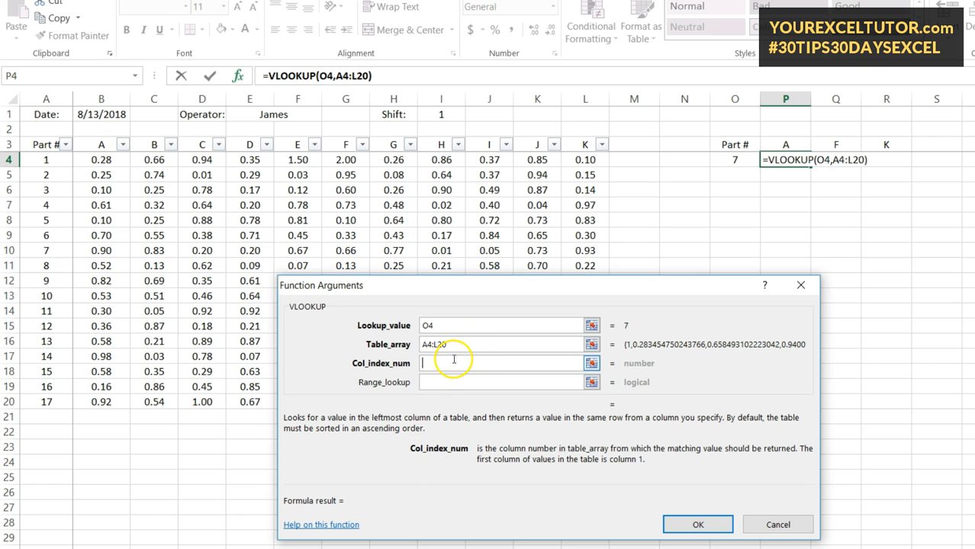
pyautogui.write('2')
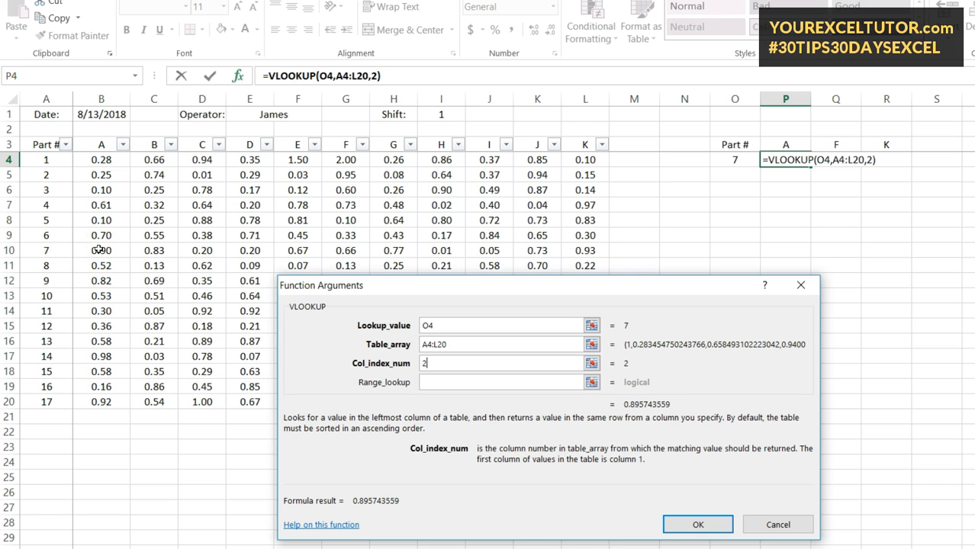
pyautogui.click(476, 386)
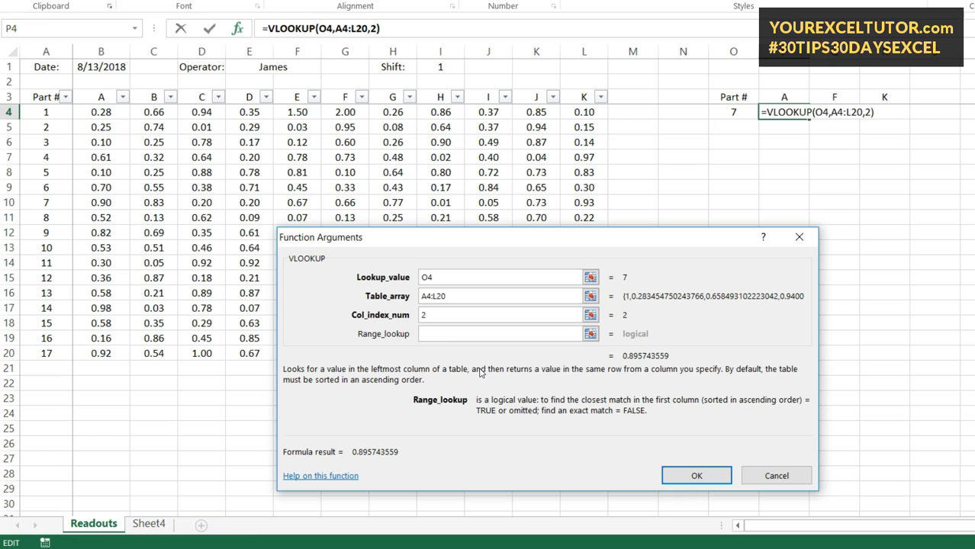
pyautogui.write('FA')
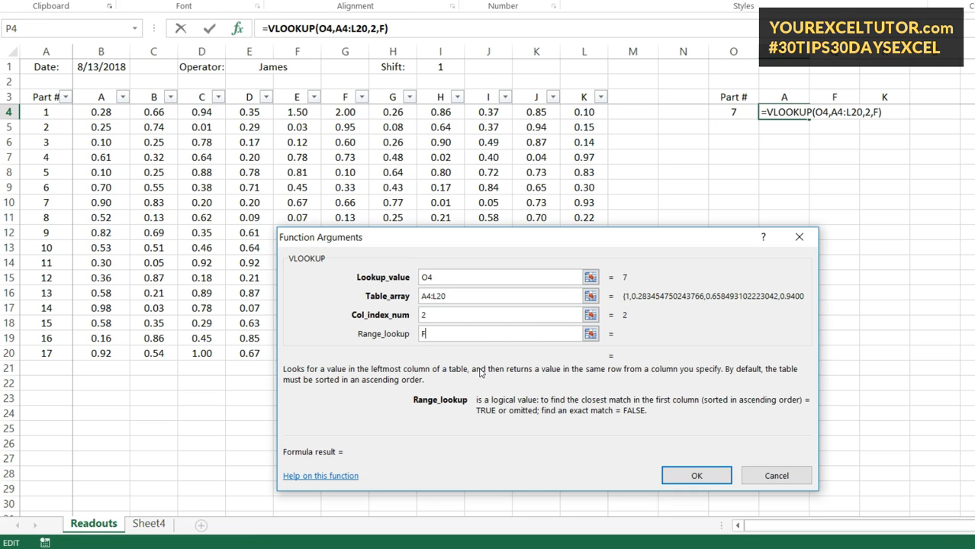
pyautogui.write('lse')
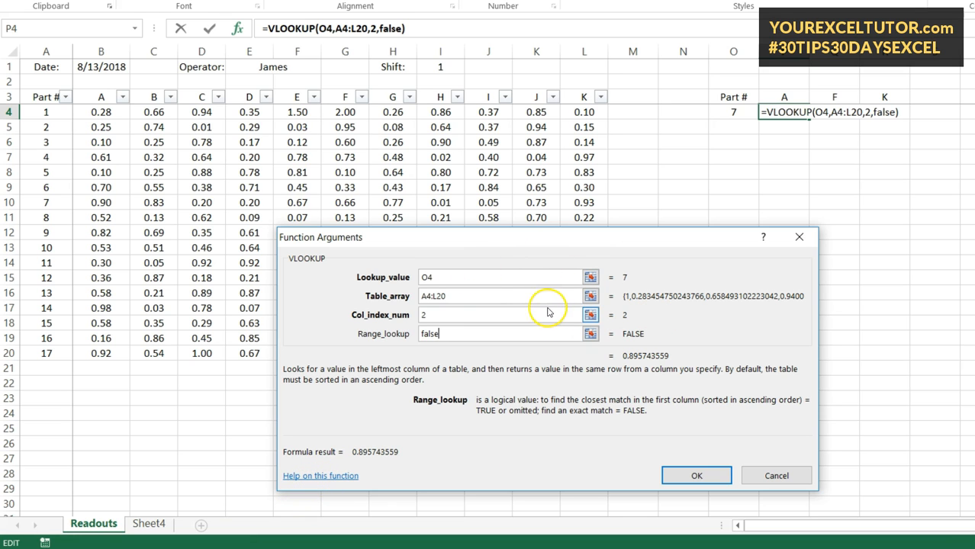
pyautogui.click(698, 476)
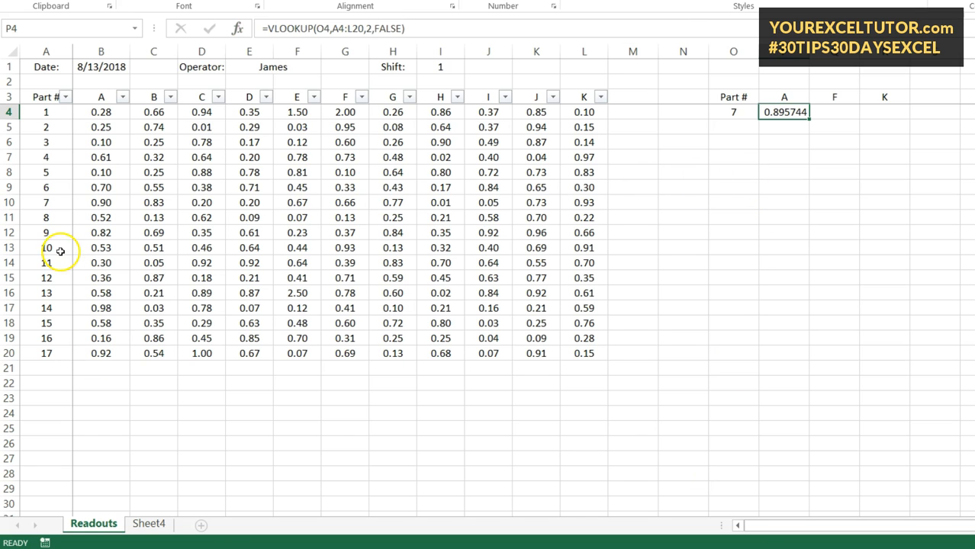
# Check part 7's source value in B10 and show the P4 result with three decimal places
pyautogui.click(113, 203)
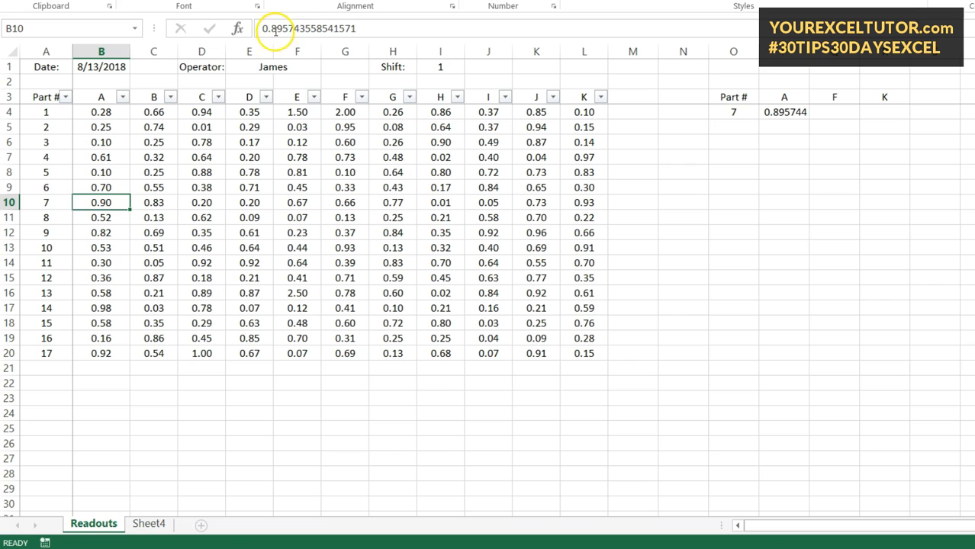
pyautogui.click(793, 112)
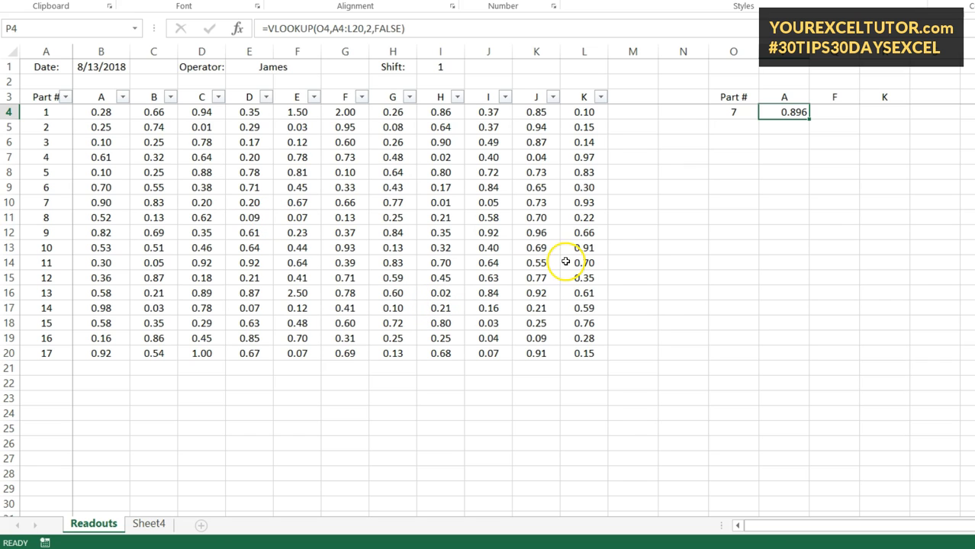
# Copy the relative VLOOKUP formula from P4 across to Q4 and R4, and inspect the references in Q4
pyautogui.click(840, 112)
pyautogui.click(886, 111)
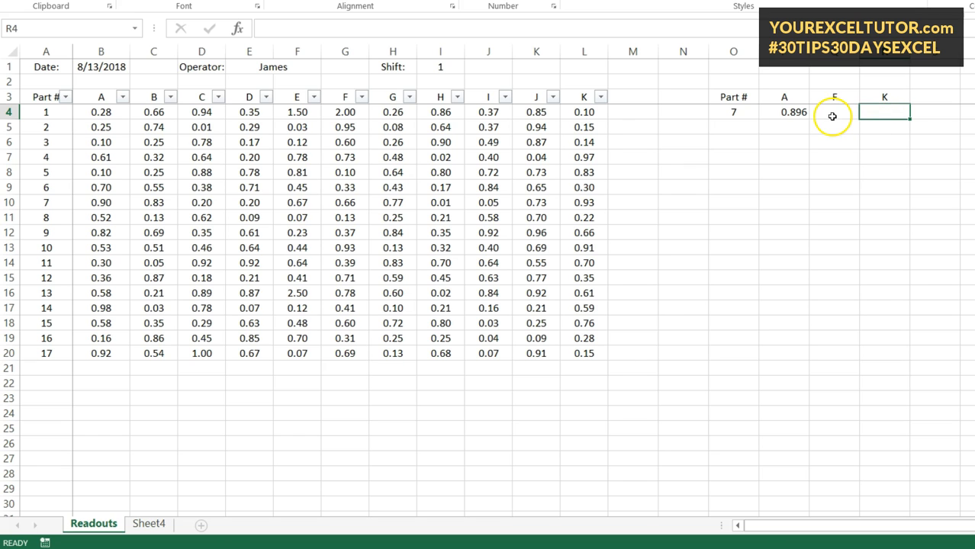
pyautogui.click(795, 113)
pyautogui.moveTo(808, 116); pyautogui.dragTo(903, 120)
pyautogui.click(843, 113)
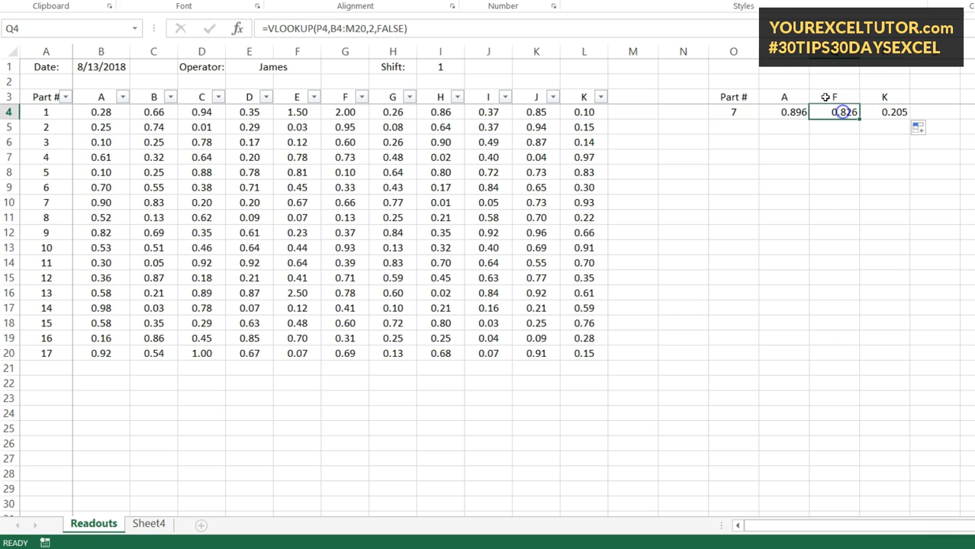
pyautogui.click(640, 28)
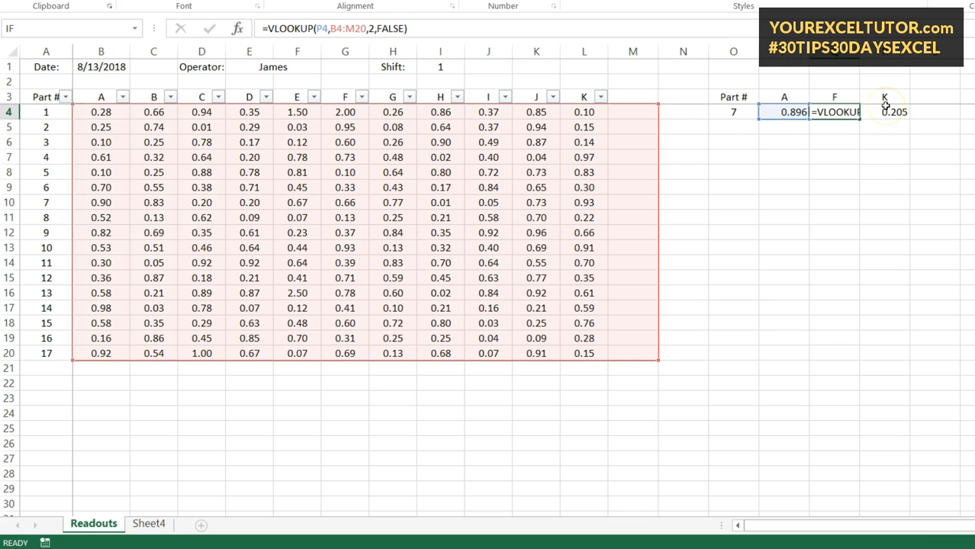
pyautogui.press('Escape')
# Make the table array in P4's VLOOKUP formula absolute as $A$4:$L$20
pyautogui.click(794, 113)
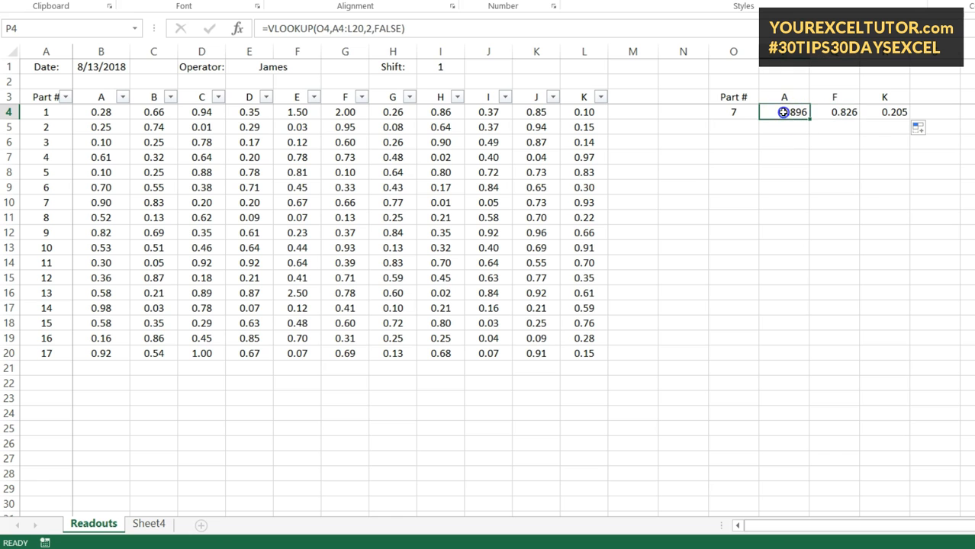
pyautogui.click(461, 23)
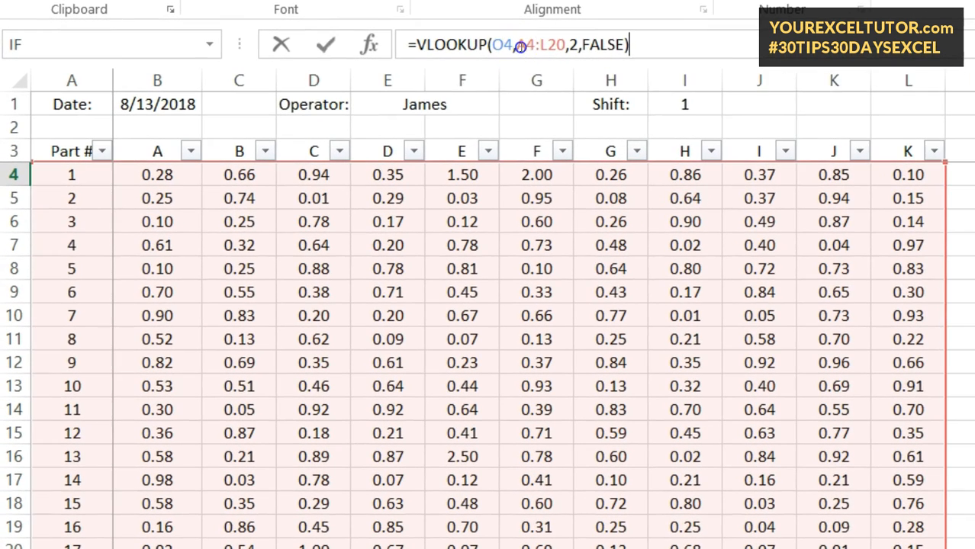
pyautogui.click(333, 29)
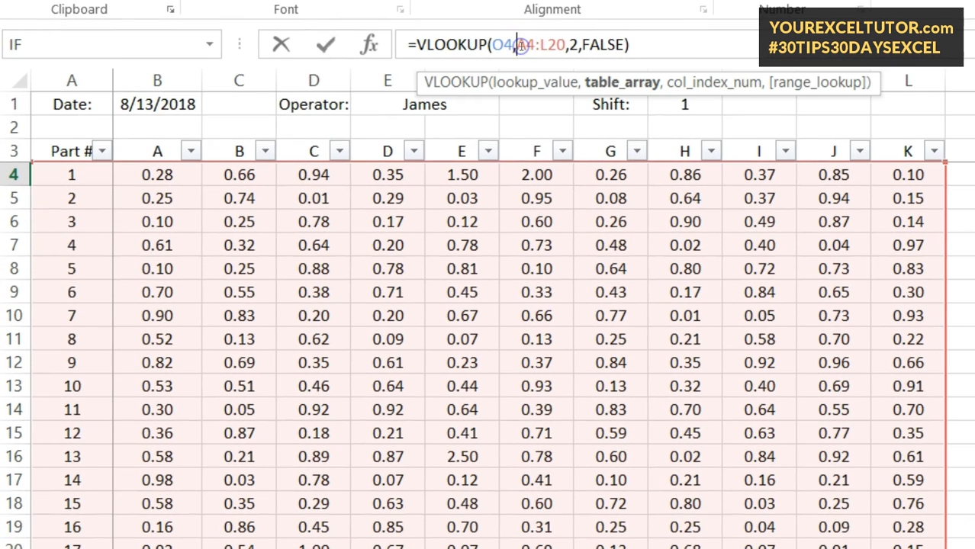
pyautogui.write('$A')
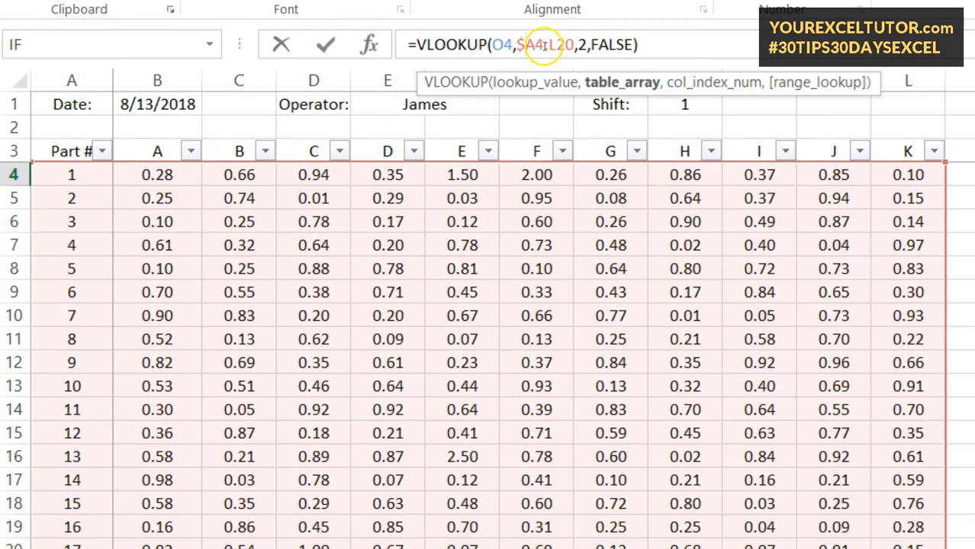
pyautogui.write('$4:')
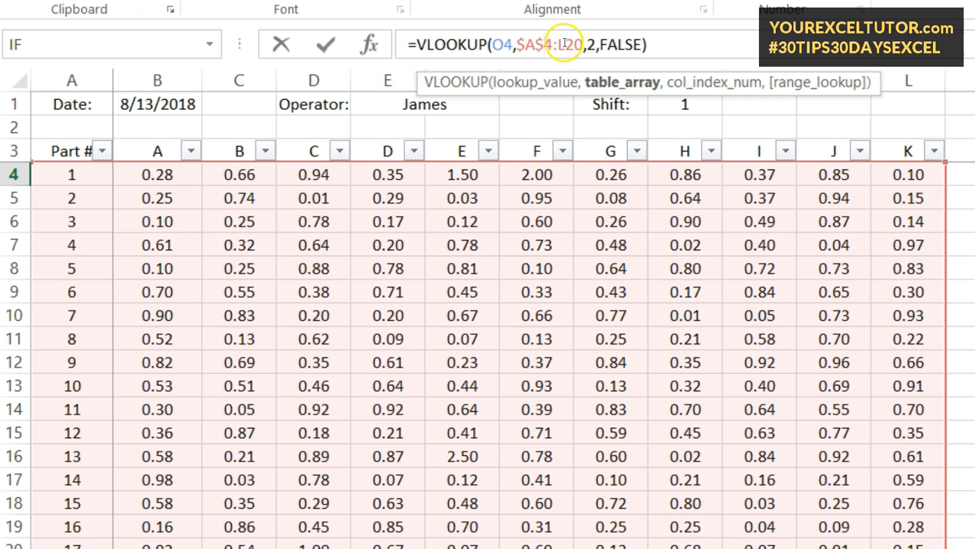
pyautogui.write('$')
pyautogui.click(572, 46)
pyautogui.click(578, 46)
pyautogui.write('$L$')
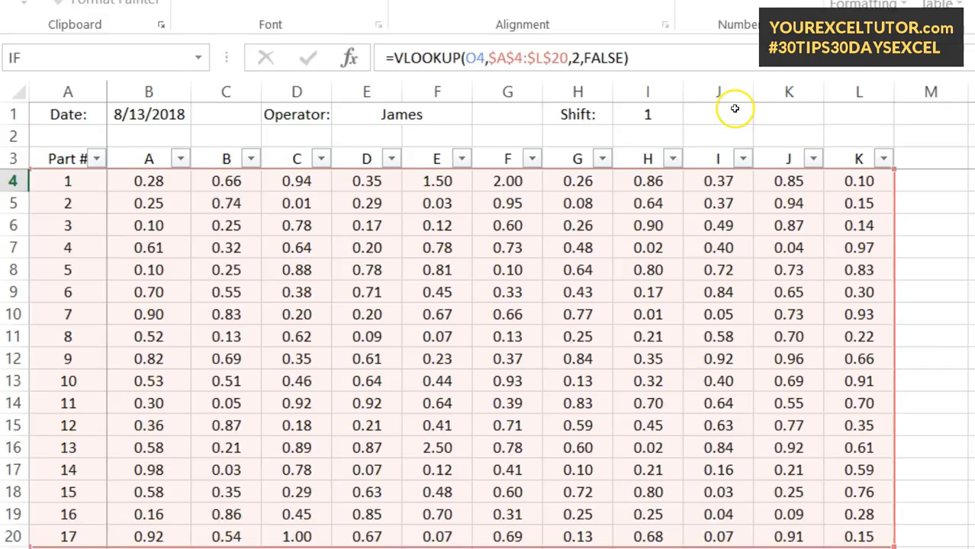
pyautogui.press('Return')
# Copy the P4 formula with the locked table range across to Q4 and R4, and check R4's references
pyautogui.click(816, 211)
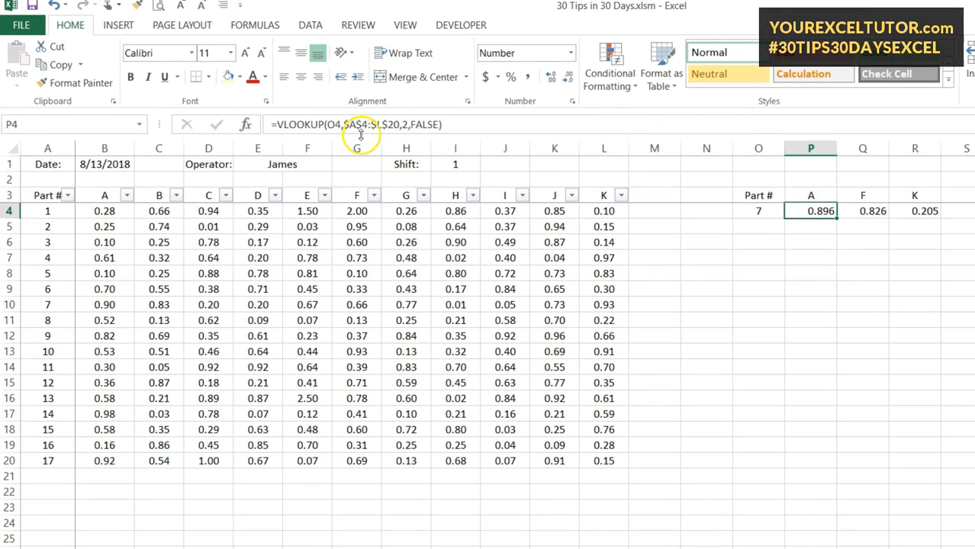
pyautogui.moveTo(837, 215); pyautogui.dragTo(930, 211)
pyautogui.click(928, 212)
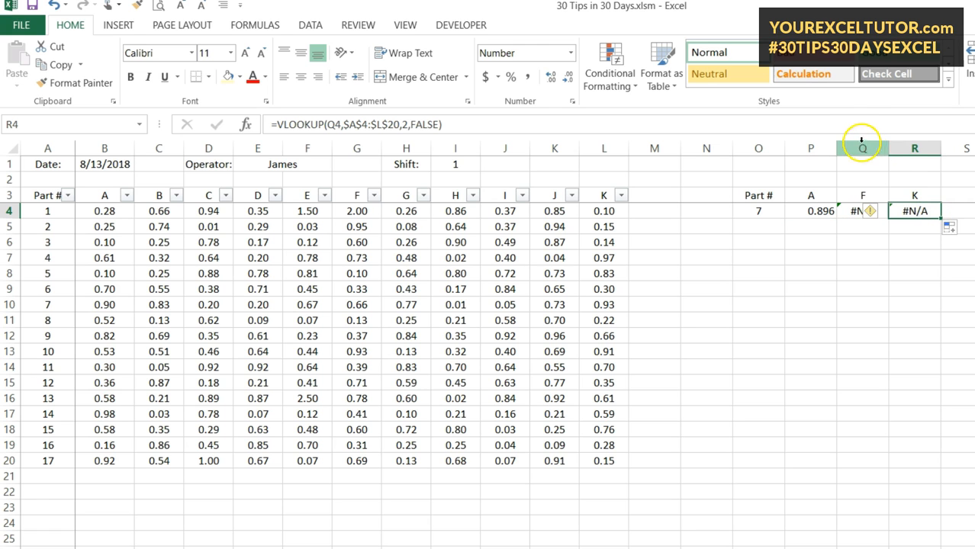
pyautogui.click(827, 124)
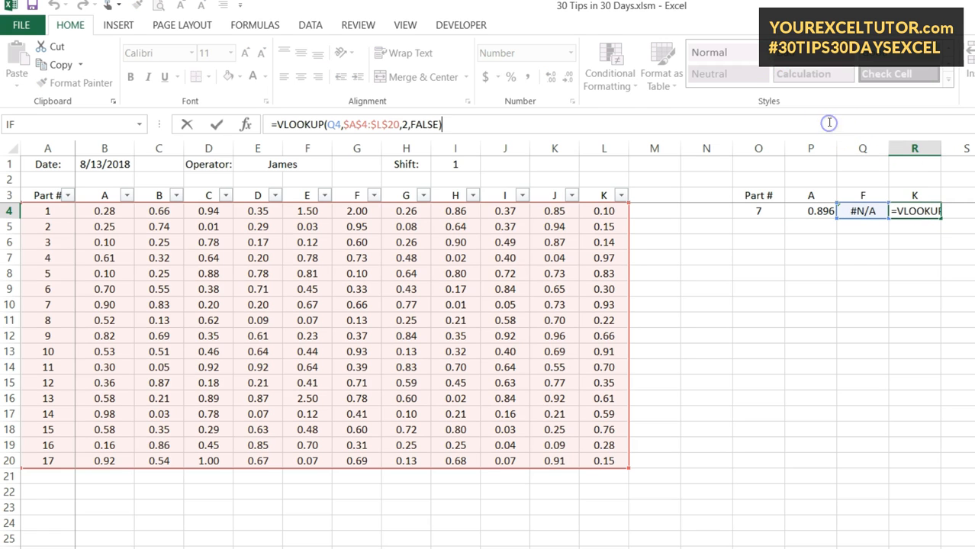
# Lock the column of the lookup value in P4's VLOOKUP formula as $O4
pyautogui.click(820, 211)
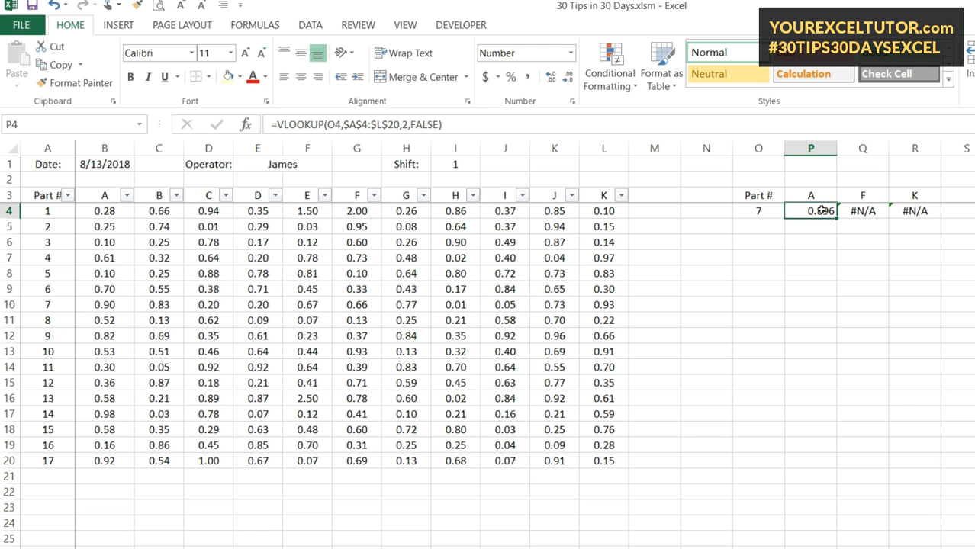
pyautogui.click(476, 123)
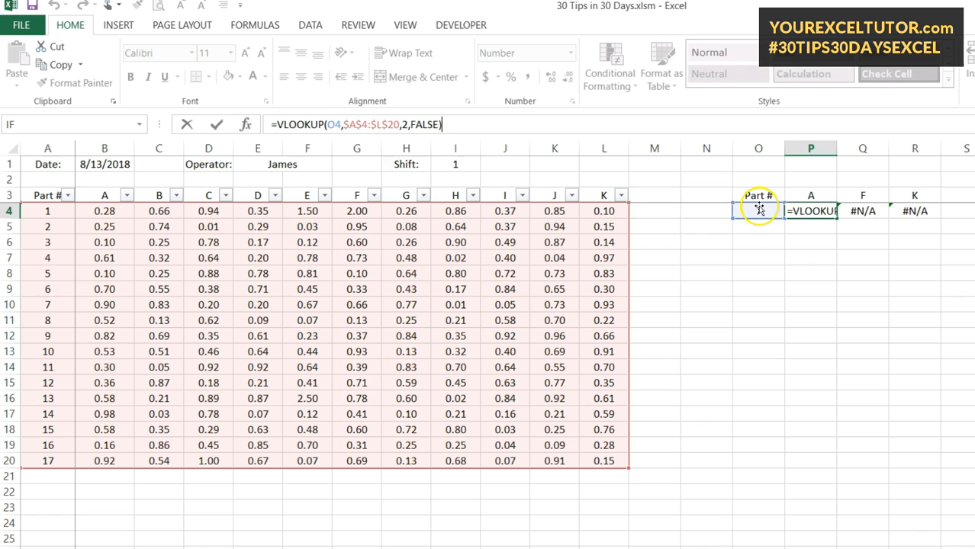
pyautogui.click(328, 123)
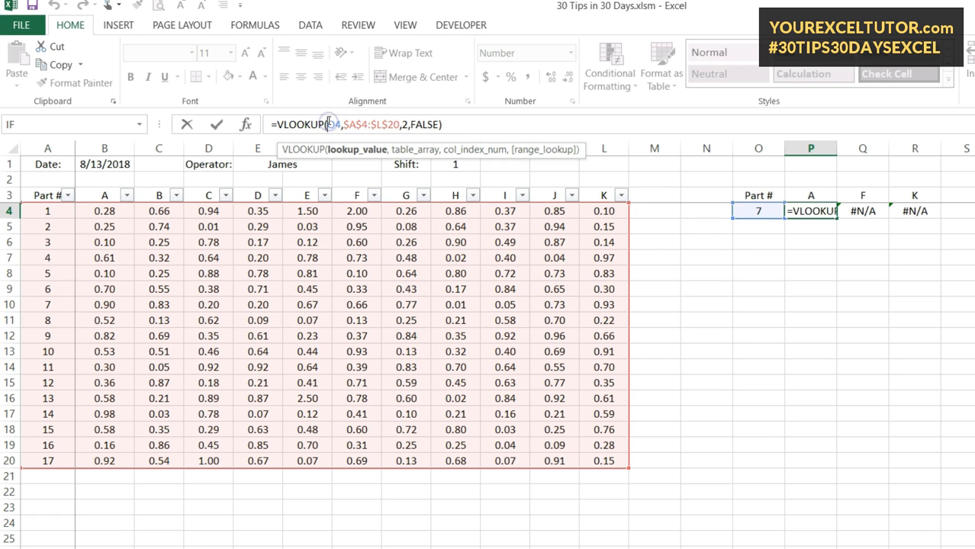
pyautogui.write('$')
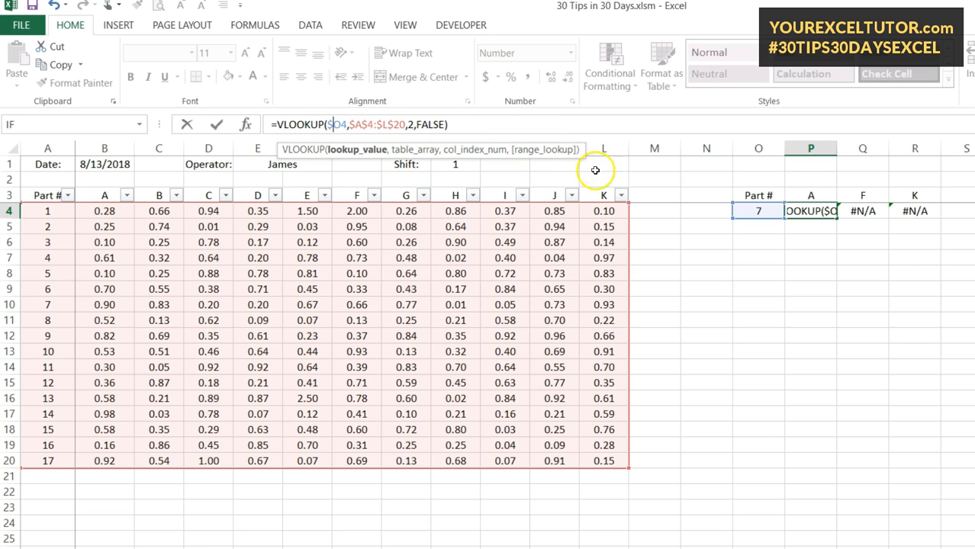
pyautogui.press('Return')
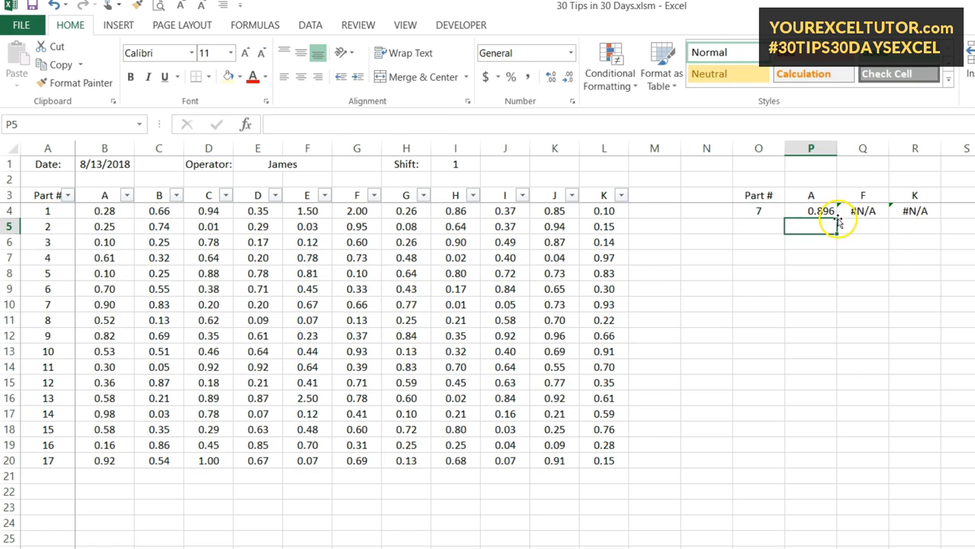
# Copy the P4 formula with the locked lookup column across to Q4 and R4, and check Q4's references
pyautogui.click(822, 211)
pyautogui.moveTo(836, 216); pyautogui.dragTo(919, 214)
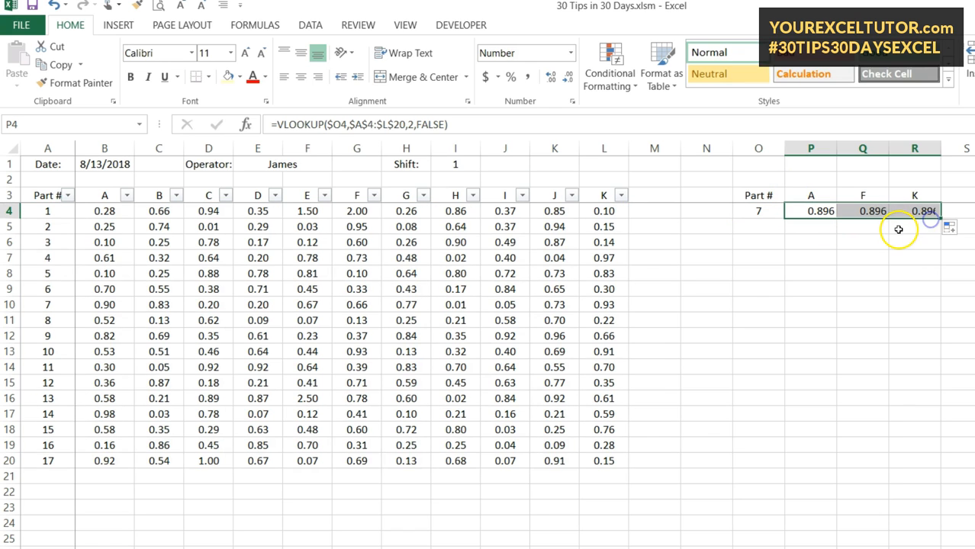
pyautogui.click(862, 211)
pyautogui.click(530, 120)
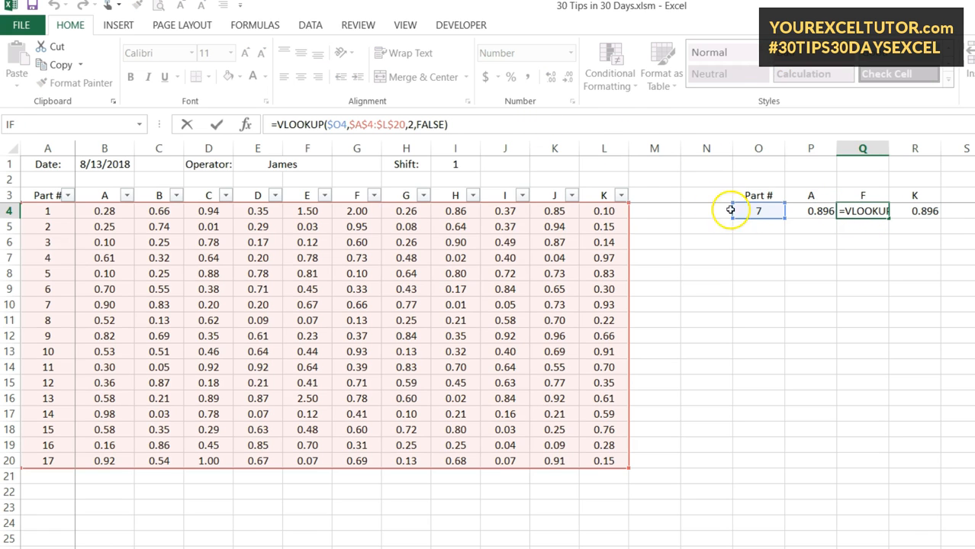
pyautogui.click(348, 126)
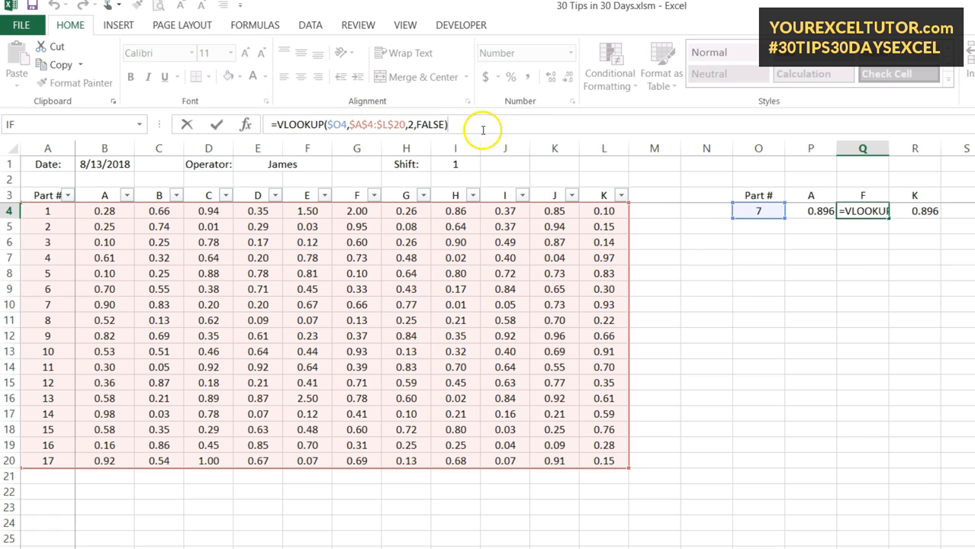
pyautogui.press('Return')
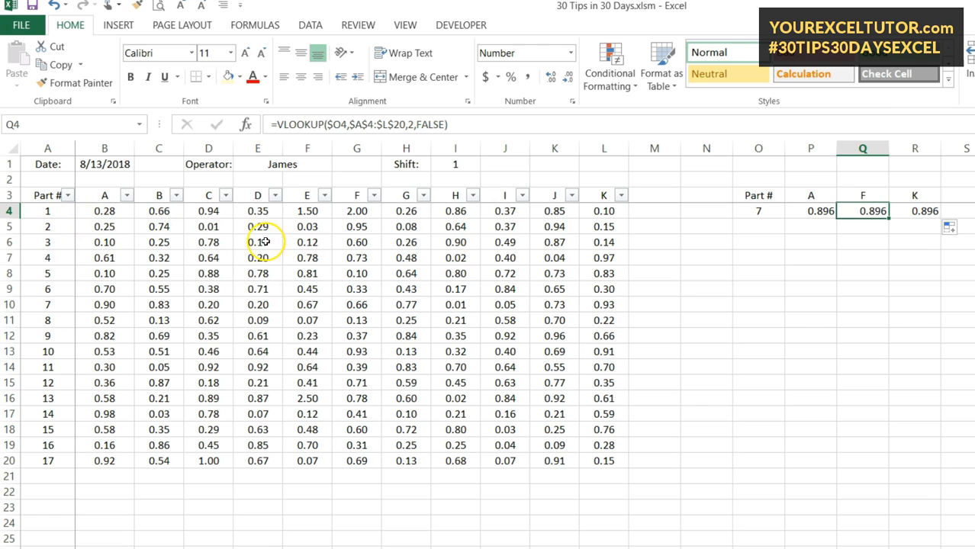
# Set the VLOOKUP column index to 7 in Q4 and to 12 in R4
pyautogui.click(410, 124)
pyautogui.write('7')
pyautogui.press('Return')
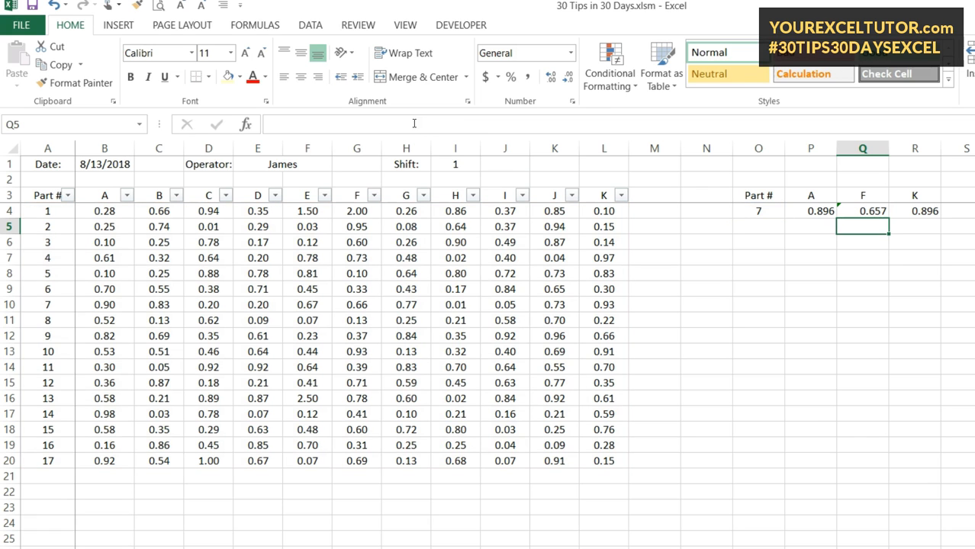
pyautogui.click(911, 211)
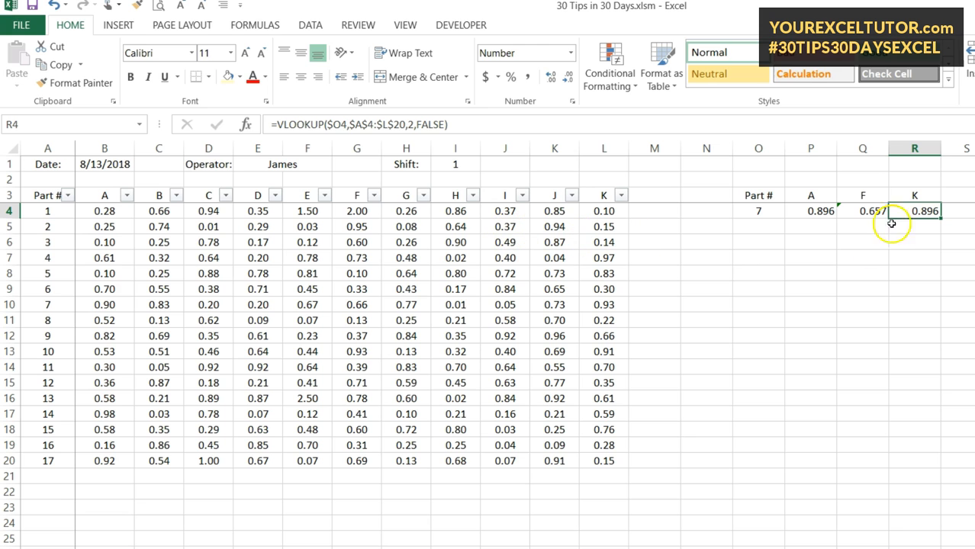
pyautogui.click(408, 124)
pyautogui.write('12')
pyautogui.press('Return')
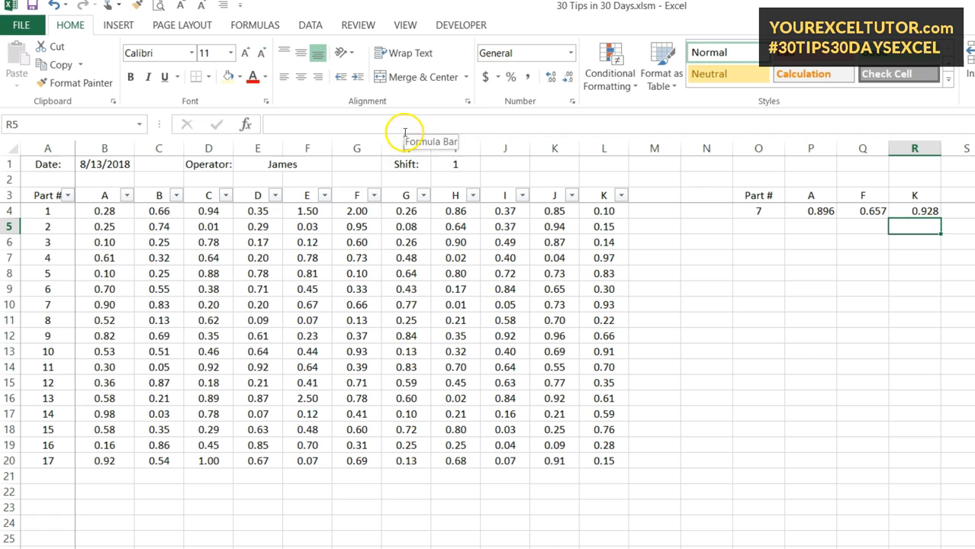
# Check part 7's source values for readings F and K in G10 and L10 against the lookup results
pyautogui.click(9, 304)
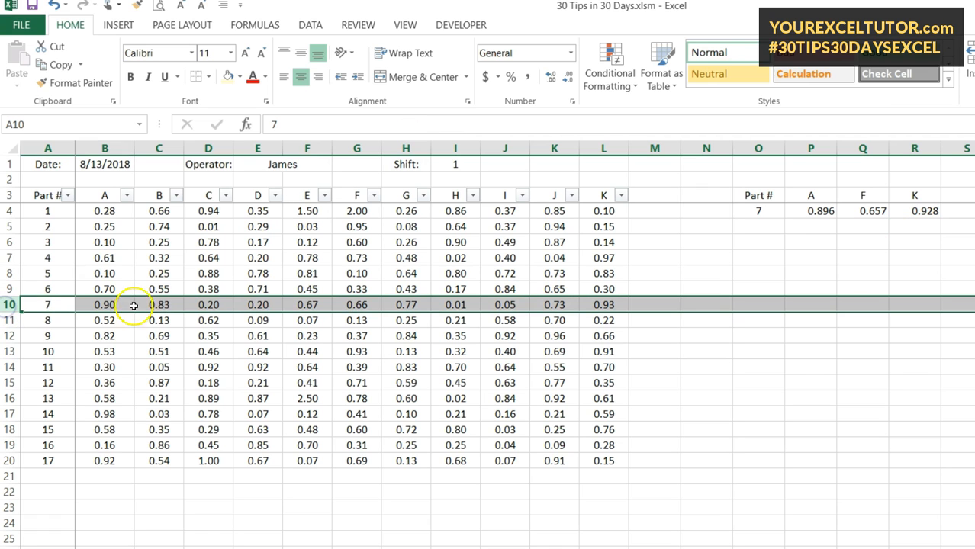
pyautogui.click(364, 304)
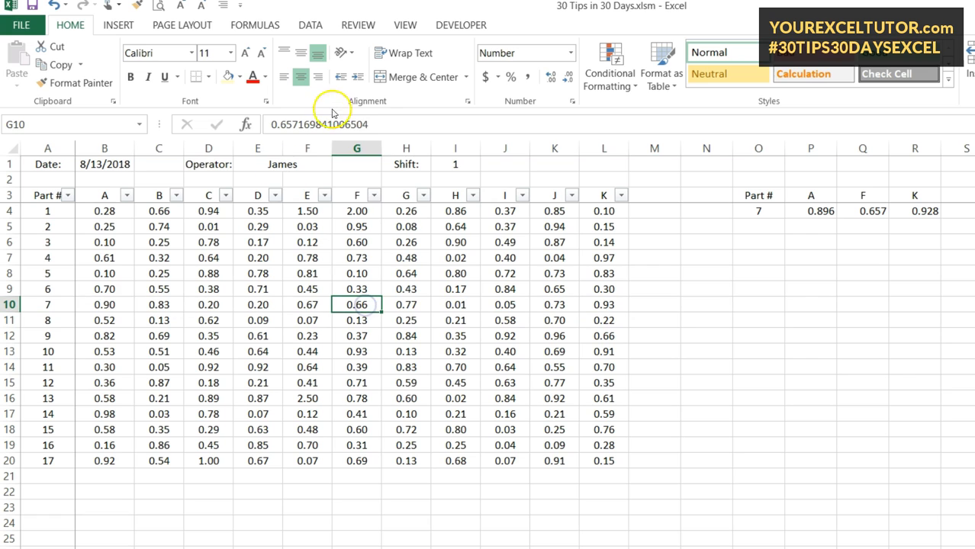
pyautogui.click(605, 306)
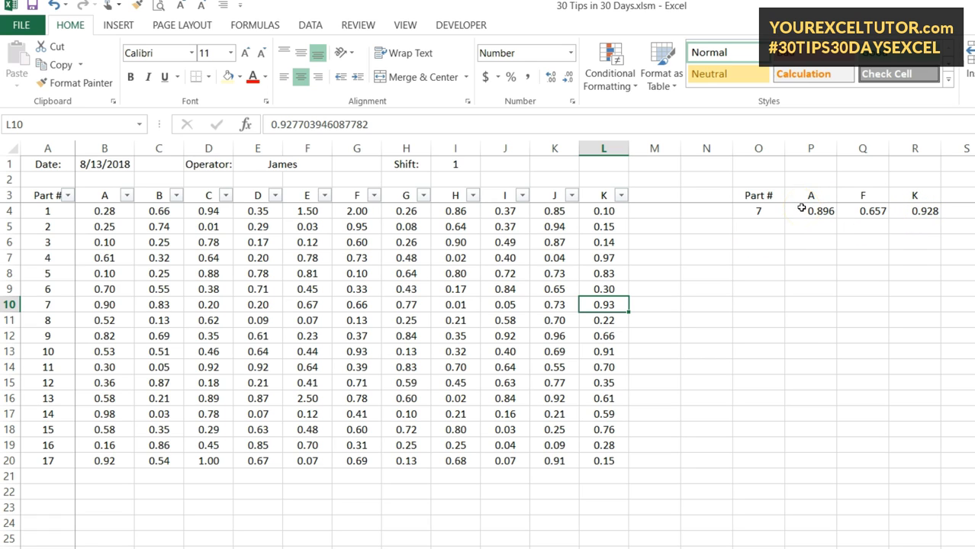
# Fill the lookup row O4:R4 down to row 8 and set the part numbers in O5:O8 to 2, 3, 1 and 5
pyautogui.click(760, 213)
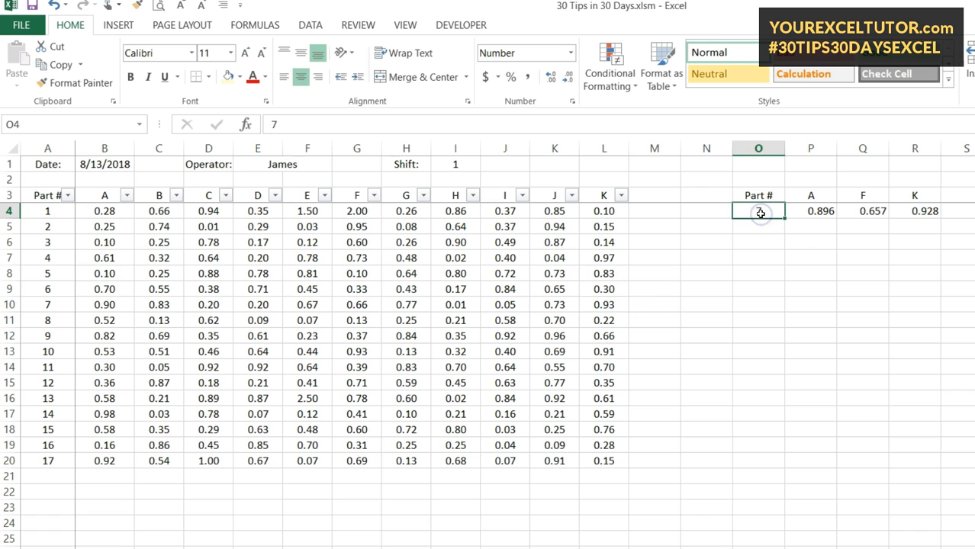
pyautogui.moveTo(758, 211); pyautogui.dragTo(932, 276)
pyautogui.click(760, 227)
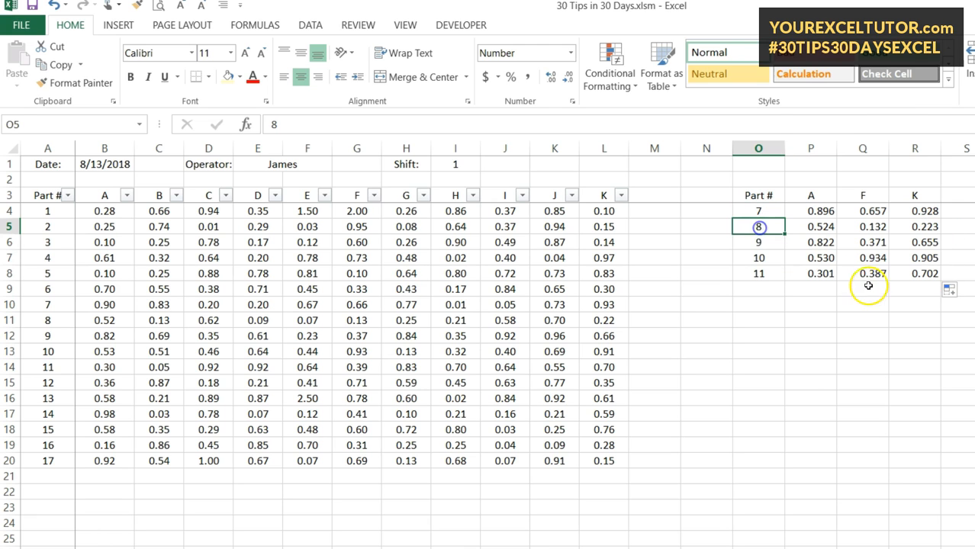
pyautogui.write('2')
pyautogui.press('Return')
pyautogui.write('3')
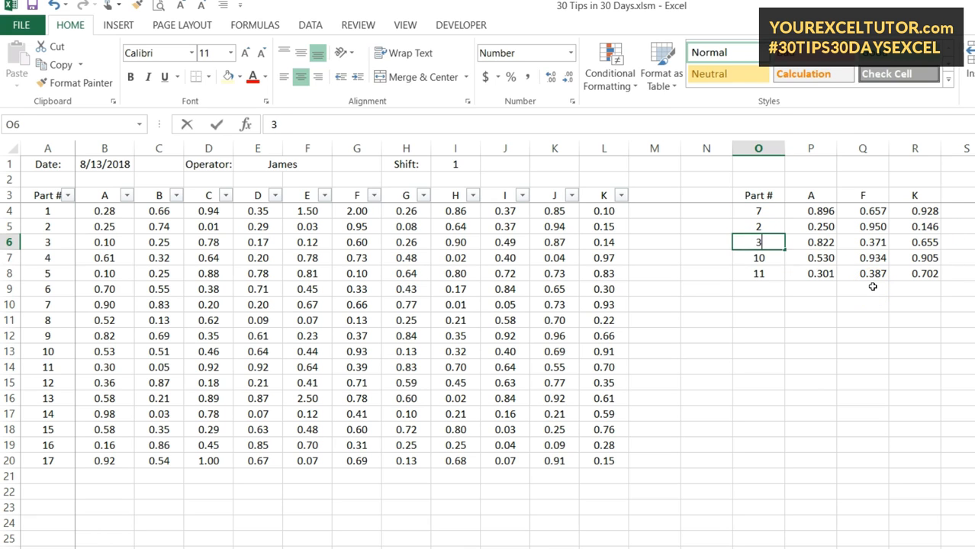
pyautogui.press('Return')
pyautogui.write('1')
pyautogui.press('Return')
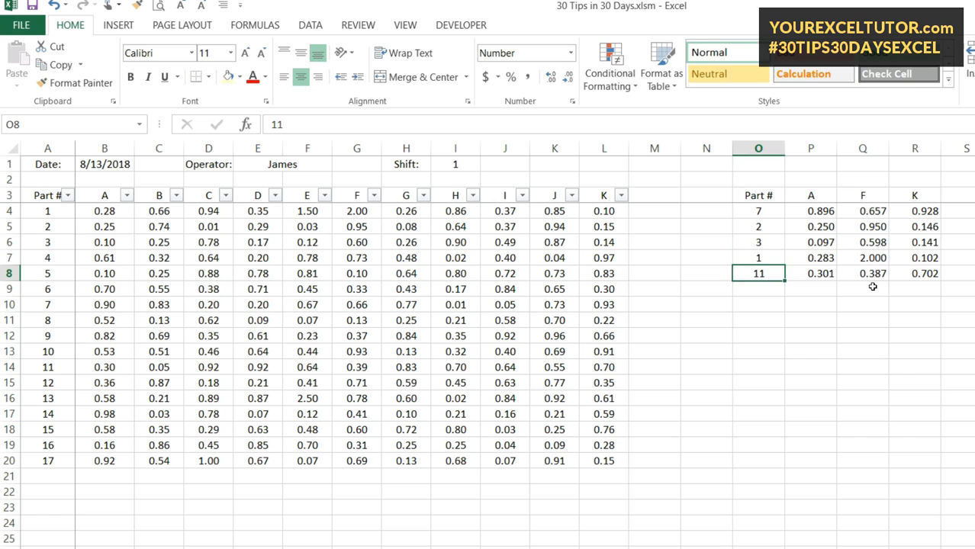
pyautogui.write('5')
pyautogui.press('Return')
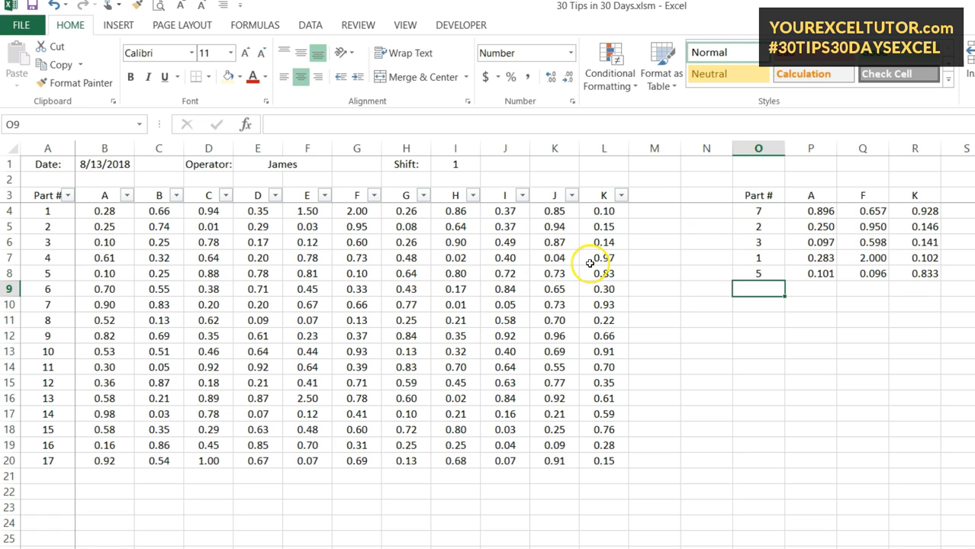
# Review the A, F and K headers of the lookup table and the VLOOKUP formula in P4
pyautogui.click(810, 196)
pyautogui.click(864, 196)
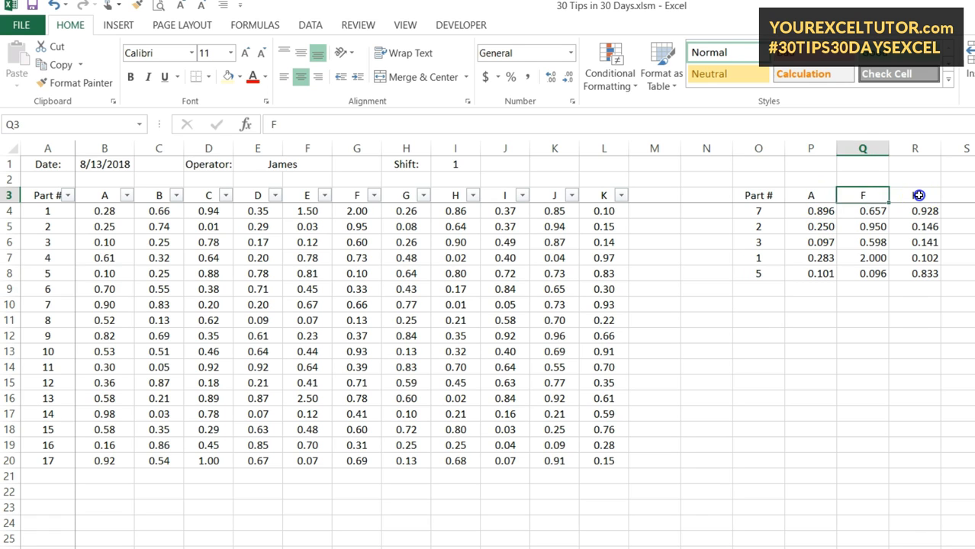
pyautogui.click(915, 196)
pyautogui.click(820, 196)
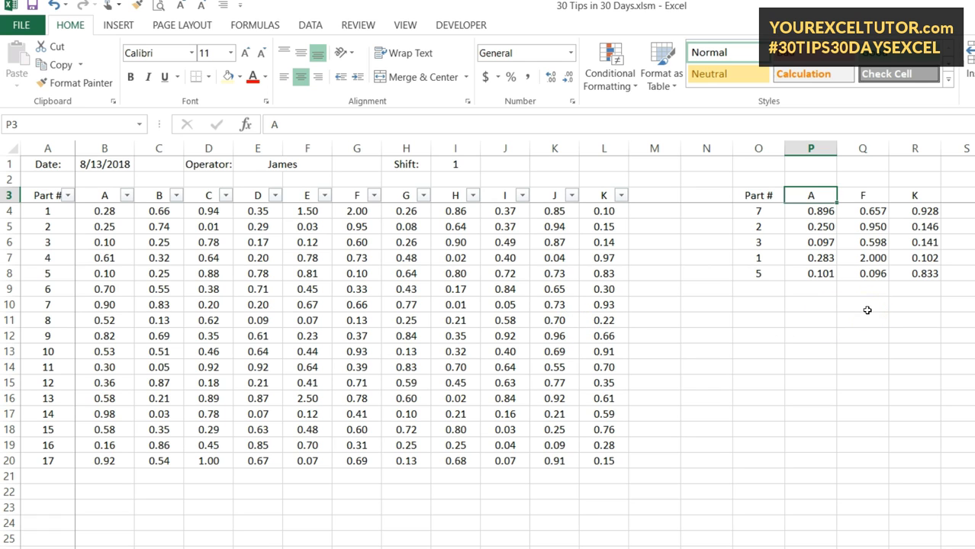
pyautogui.click(814, 211)
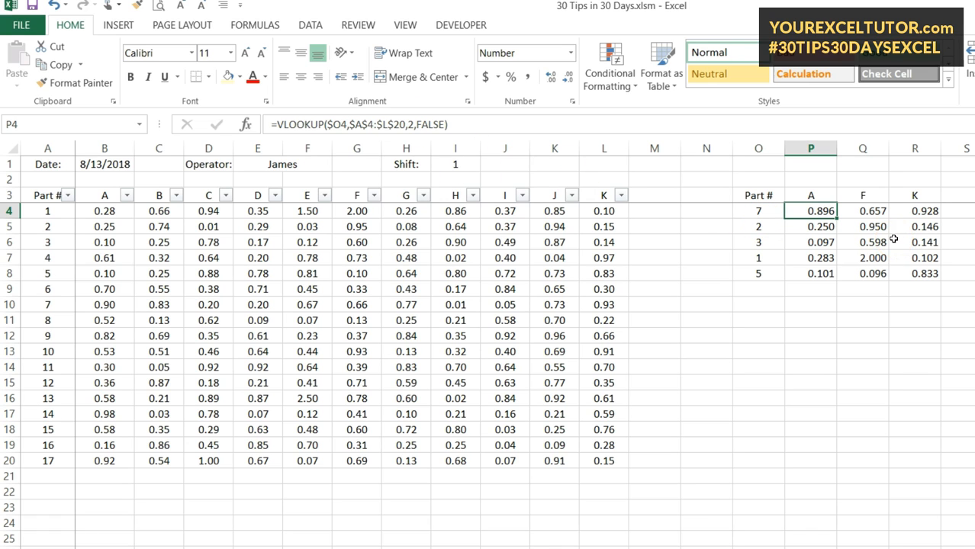
# Change the part number in O4 to 6
pyautogui.click(773, 213)
pyautogui.write('6')
pyautogui.press('Return')
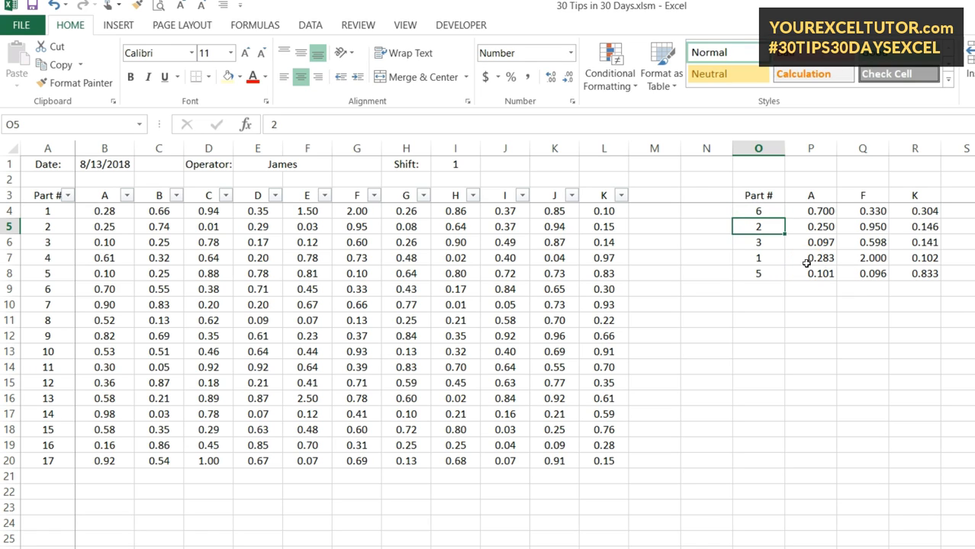